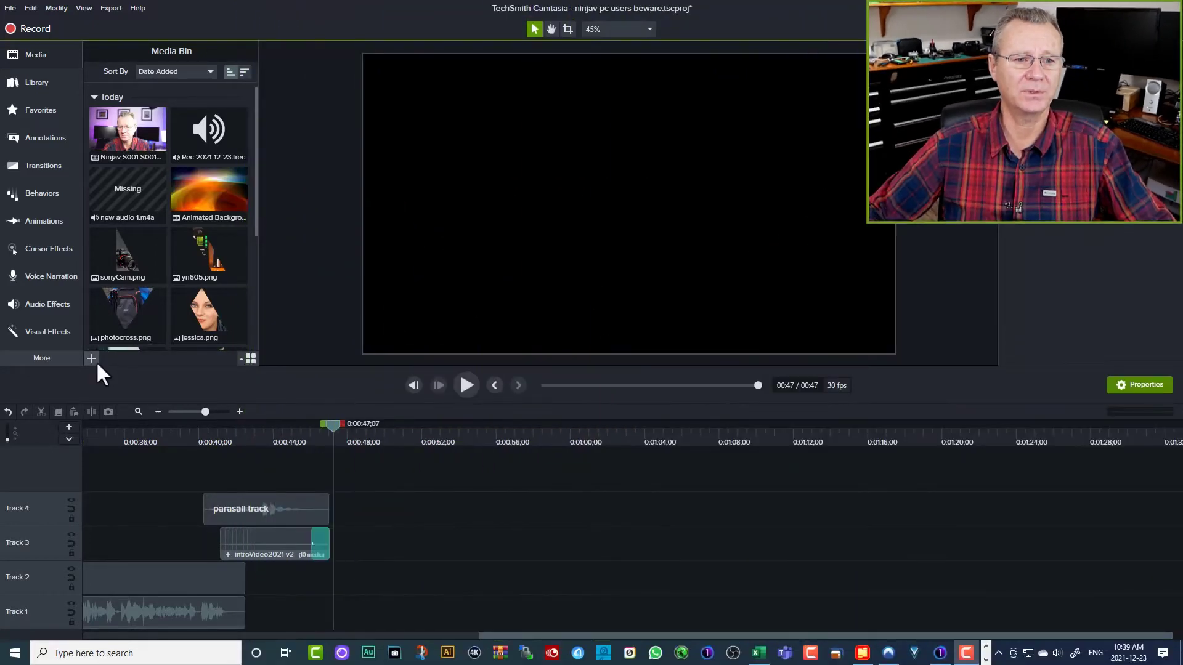
Step: Try importing NINJAV_S001_S001_T003.MOV into Camtasia and dismiss the cannot-load-file error
{"action": "left_click", "coordinate": [90, 358]}
{"action": "left_click", "coordinate": [110, 317]}
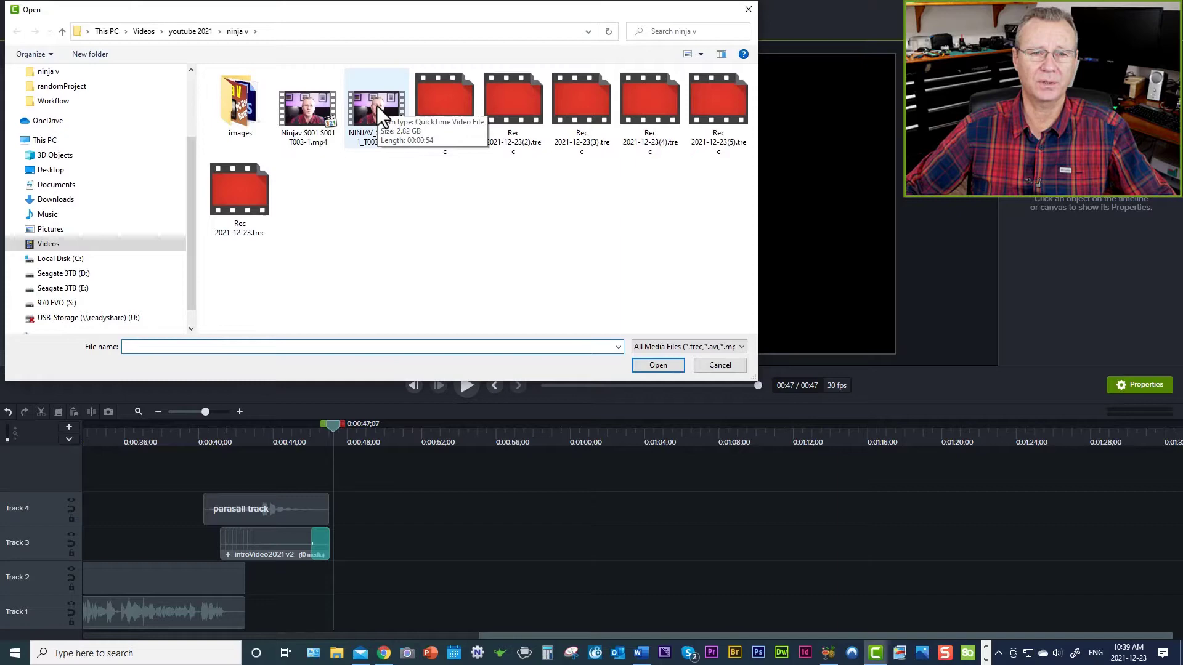
{"action": "double_click", "coordinate": [376, 105]}
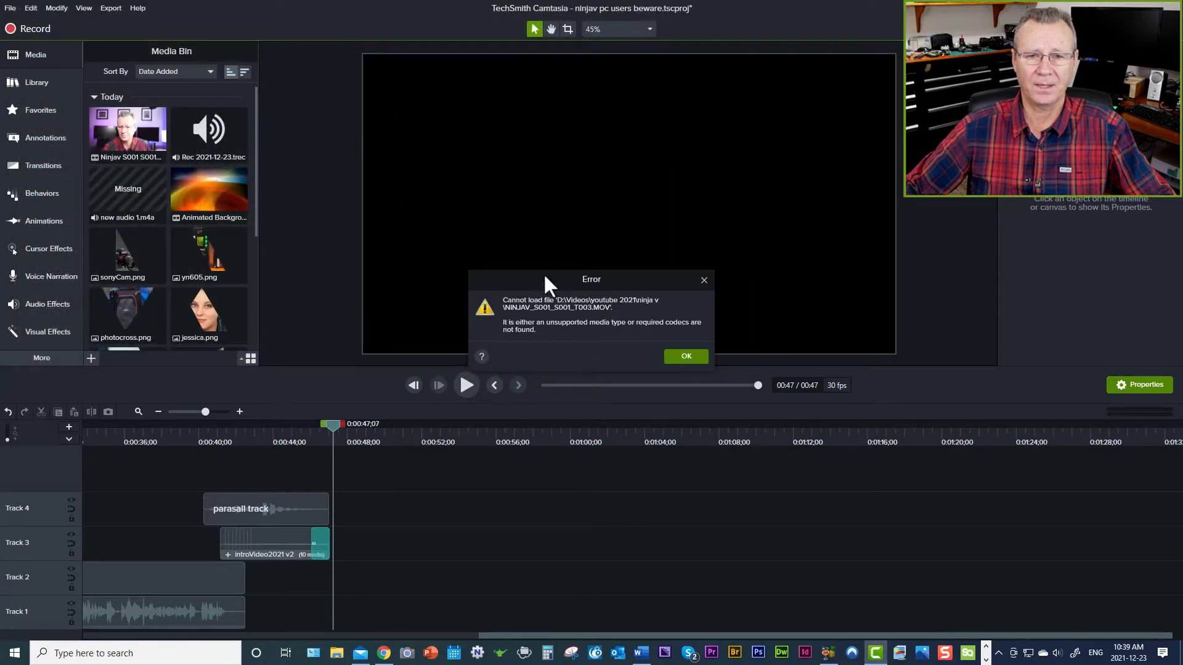
{"action": "left_click_drag", "start_coordinate": [543, 272], "coordinate": [568, 202]}
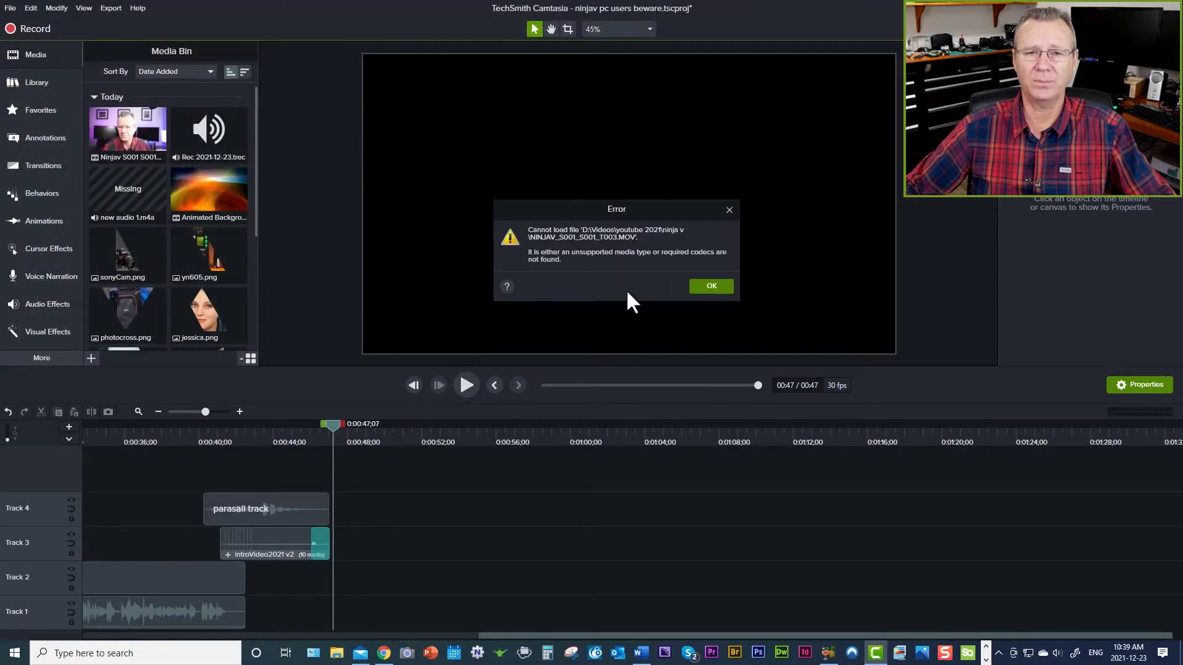
{"action": "left_click", "coordinate": [708, 285]}
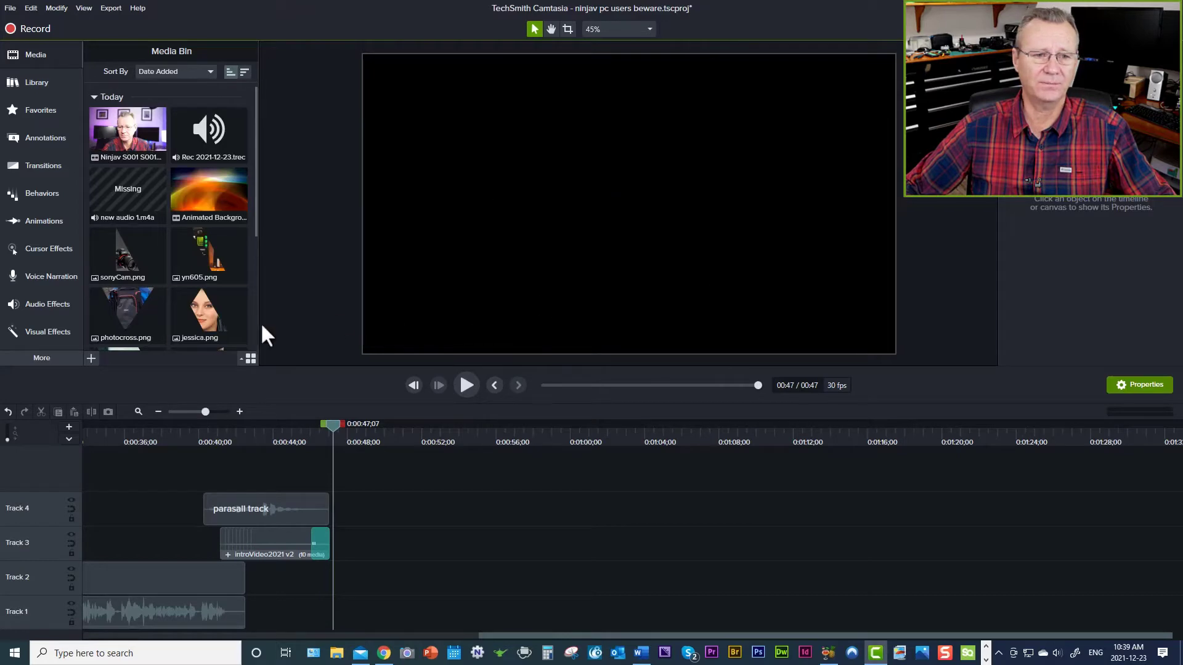
Step: Check Camtasia's importable file types, keep All Media Files, and close the picker without importing
{"action": "left_click", "coordinate": [91, 357]}
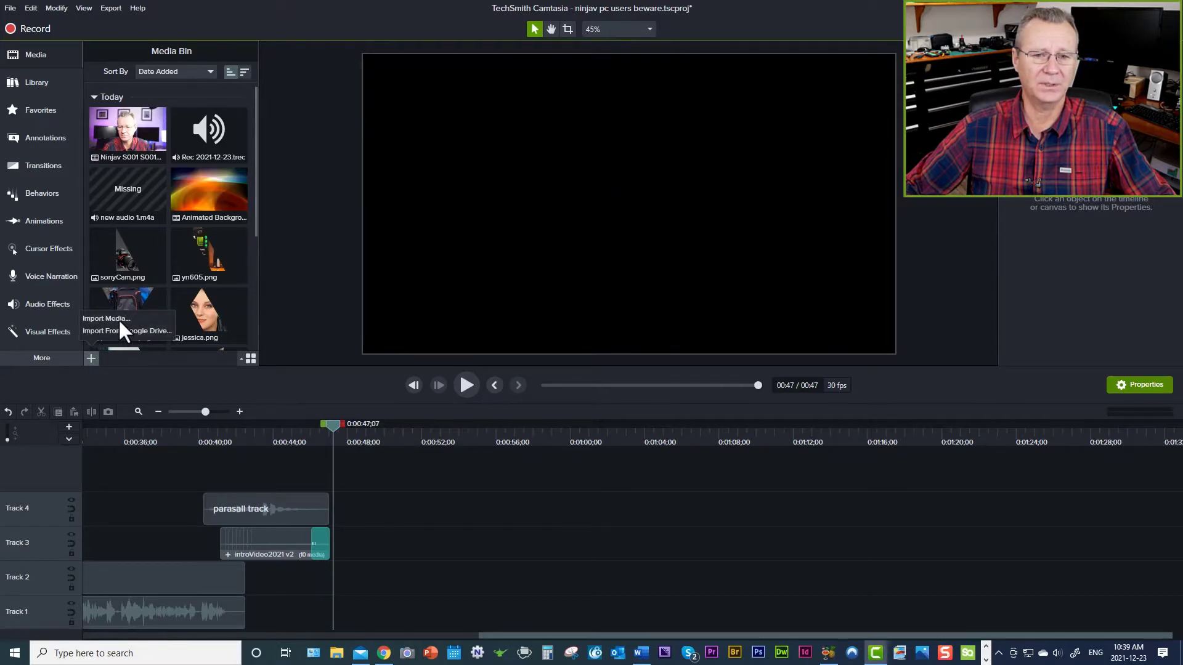
{"action": "left_click", "coordinate": [119, 319]}
{"action": "left_click", "coordinate": [742, 345]}
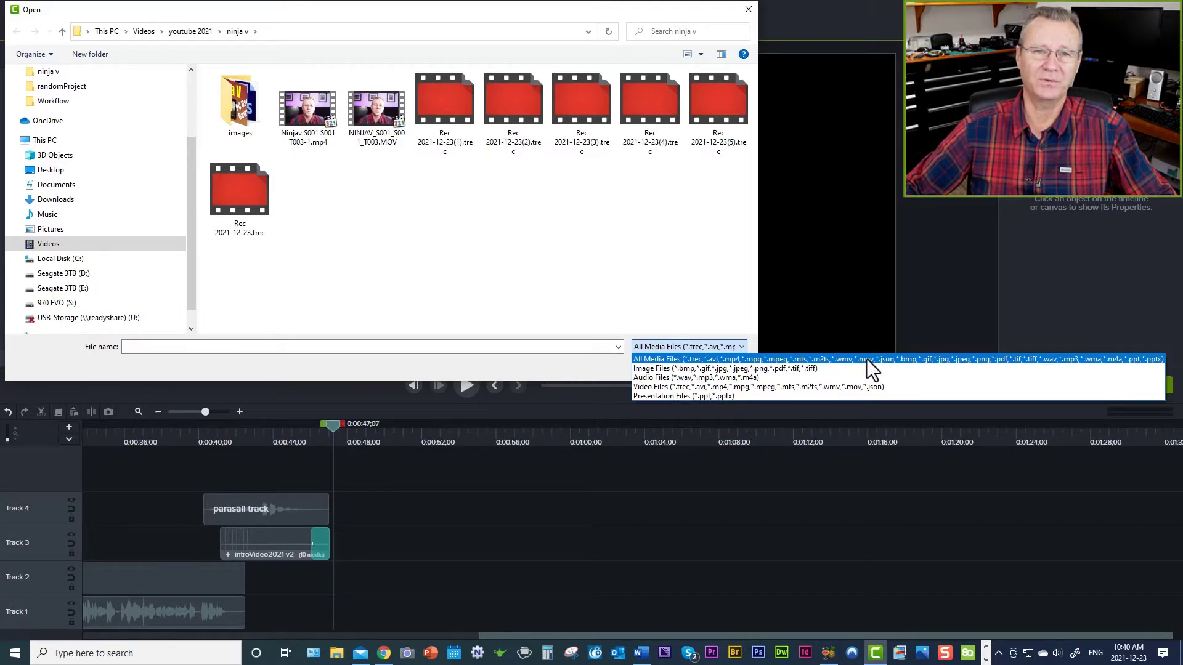
{"action": "left_click", "coordinate": [597, 263]}
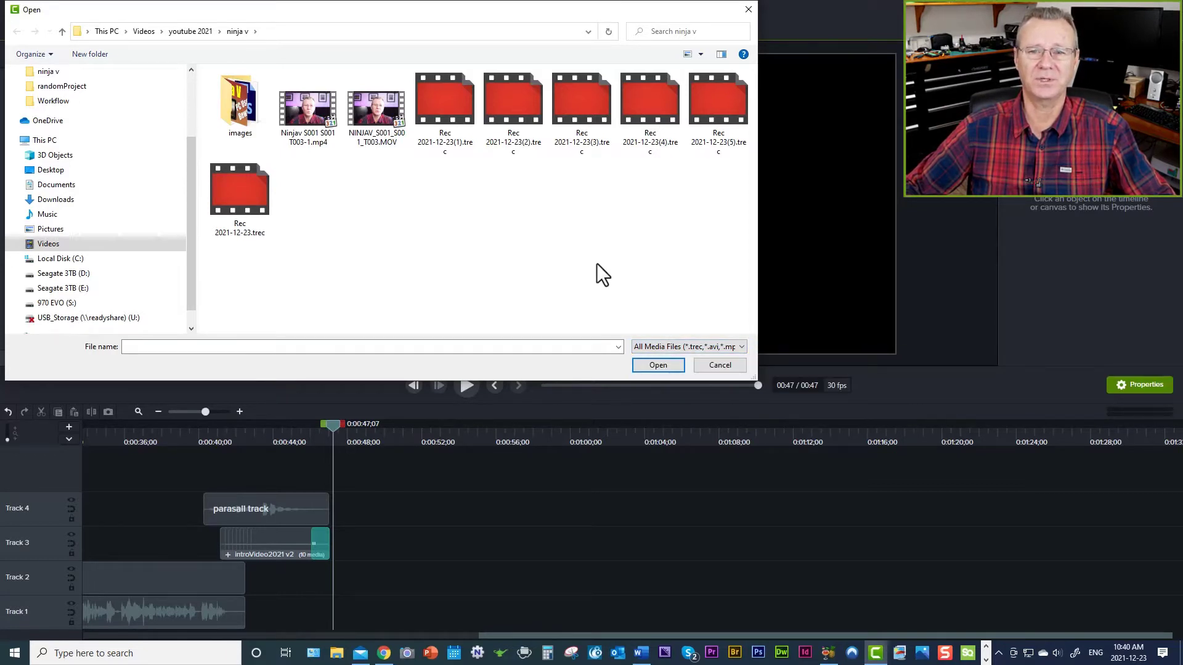
{"action": "left_click", "coordinate": [720, 365]}
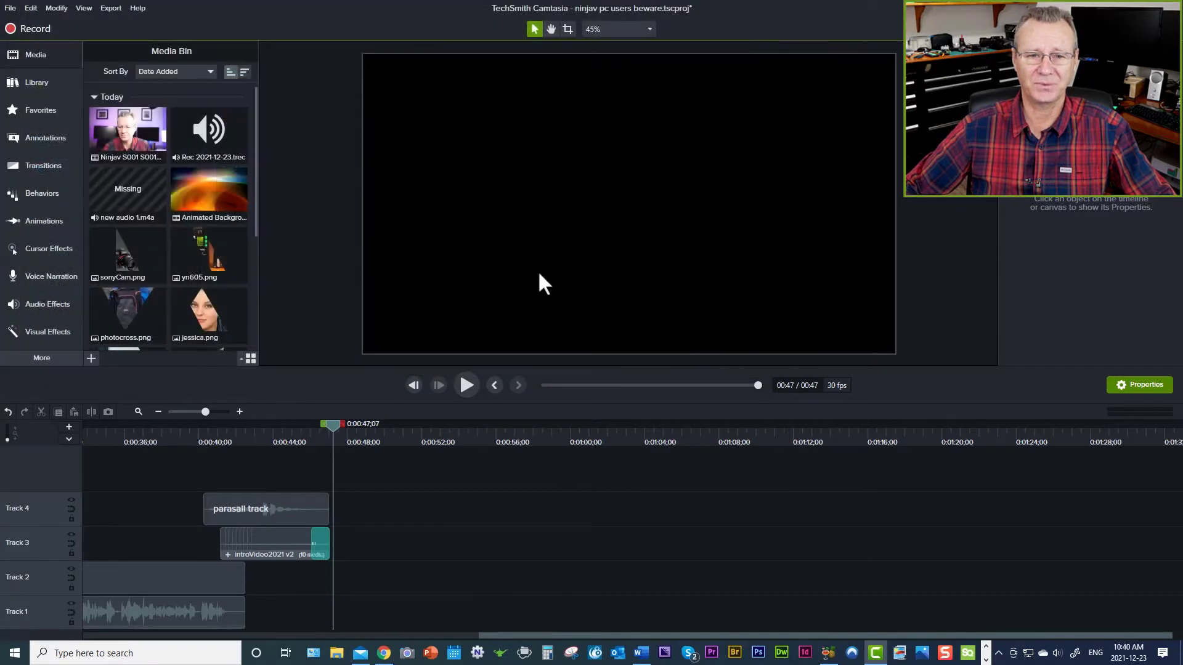
Step: Load NINJAV_S001_S001_T003.MOV as the source file in HandBrake
{"action": "left_click", "coordinate": [828, 655]}
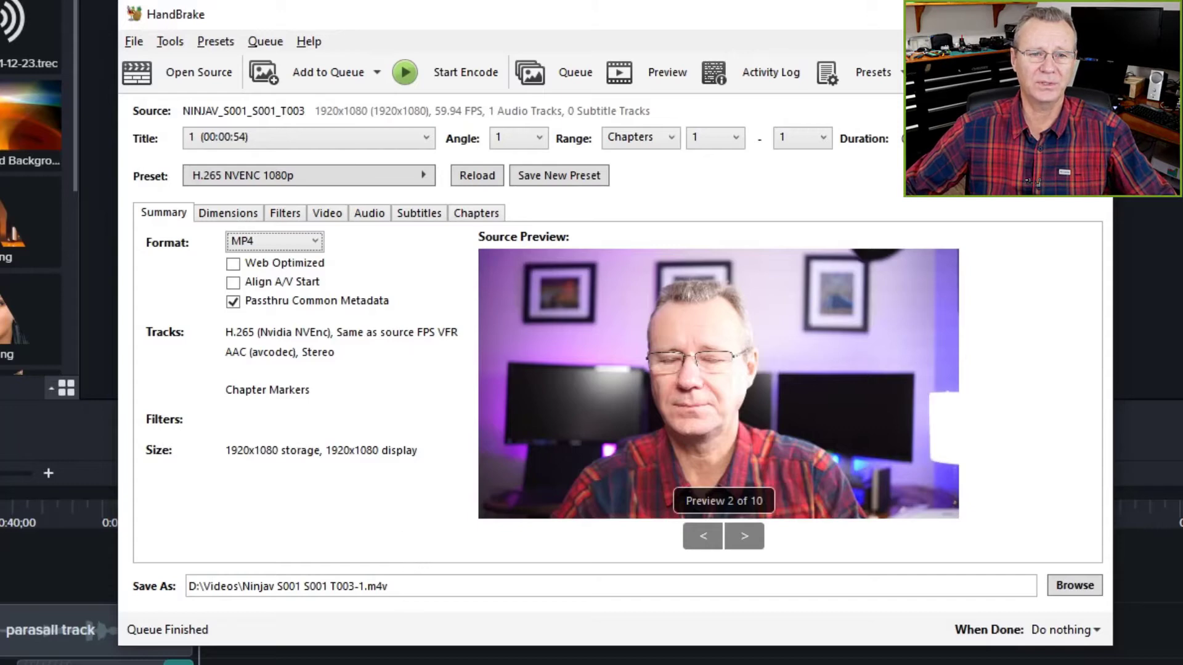
{"action": "left_click", "coordinate": [190, 77]}
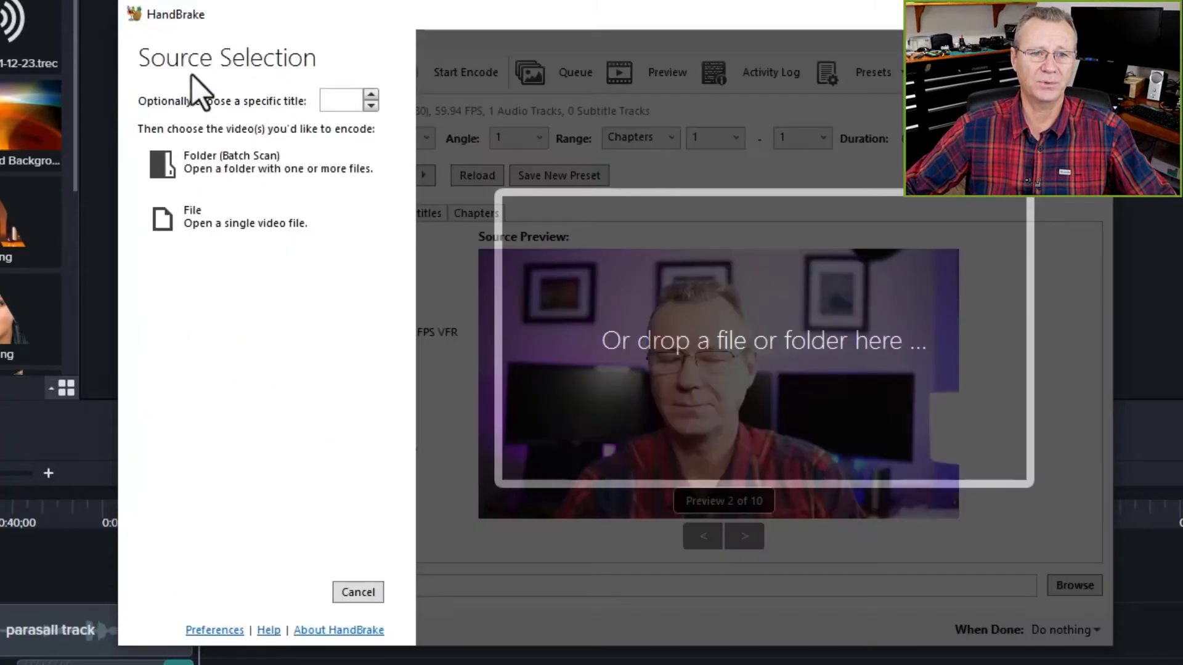
{"action": "left_click", "coordinate": [217, 229]}
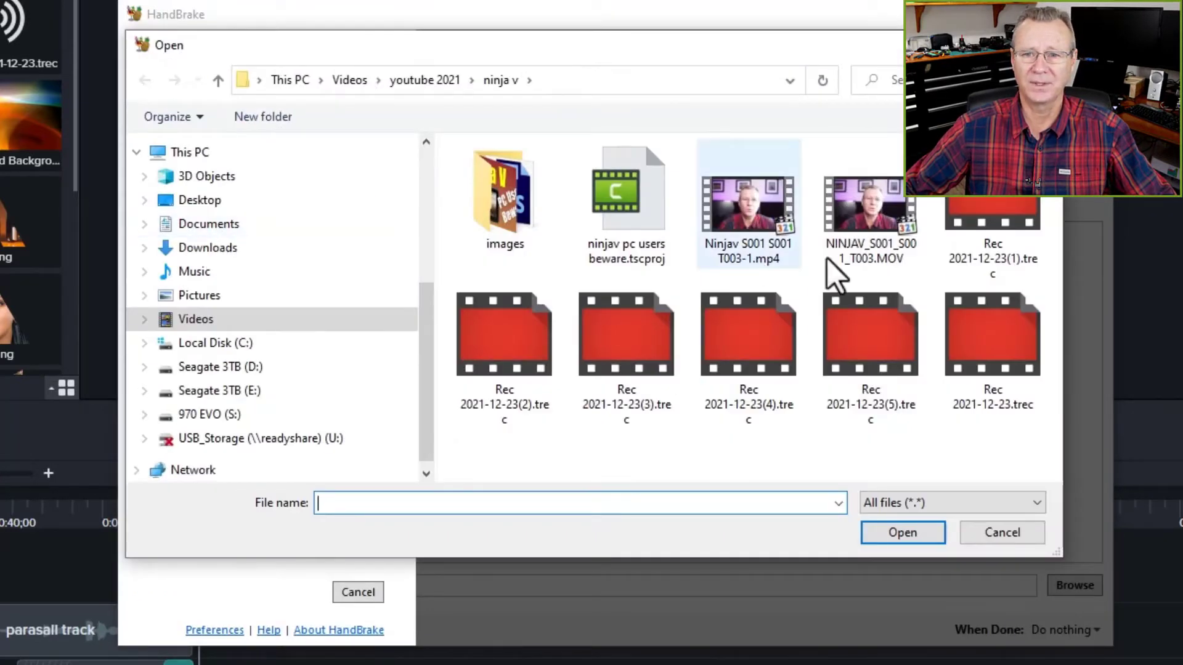
{"action": "double_click", "coordinate": [872, 212]}
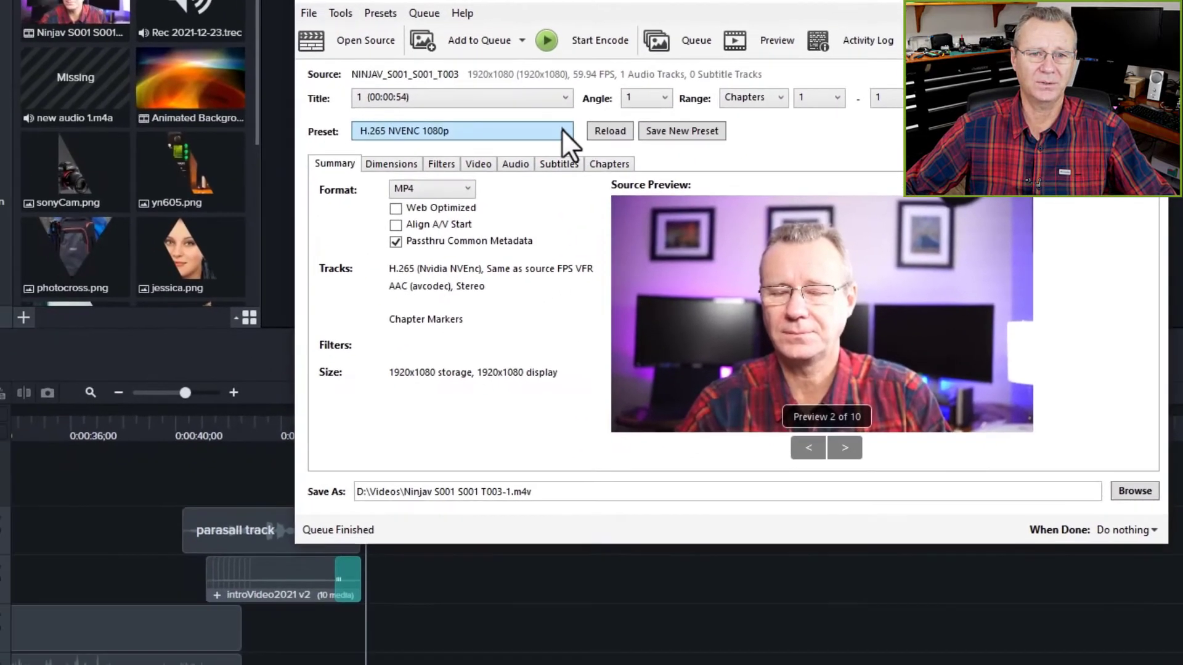
Step: Apply the Hardware H.265 NVENC 1080p preset and keep MP4 as the output format
{"action": "left_click", "coordinate": [421, 173]}
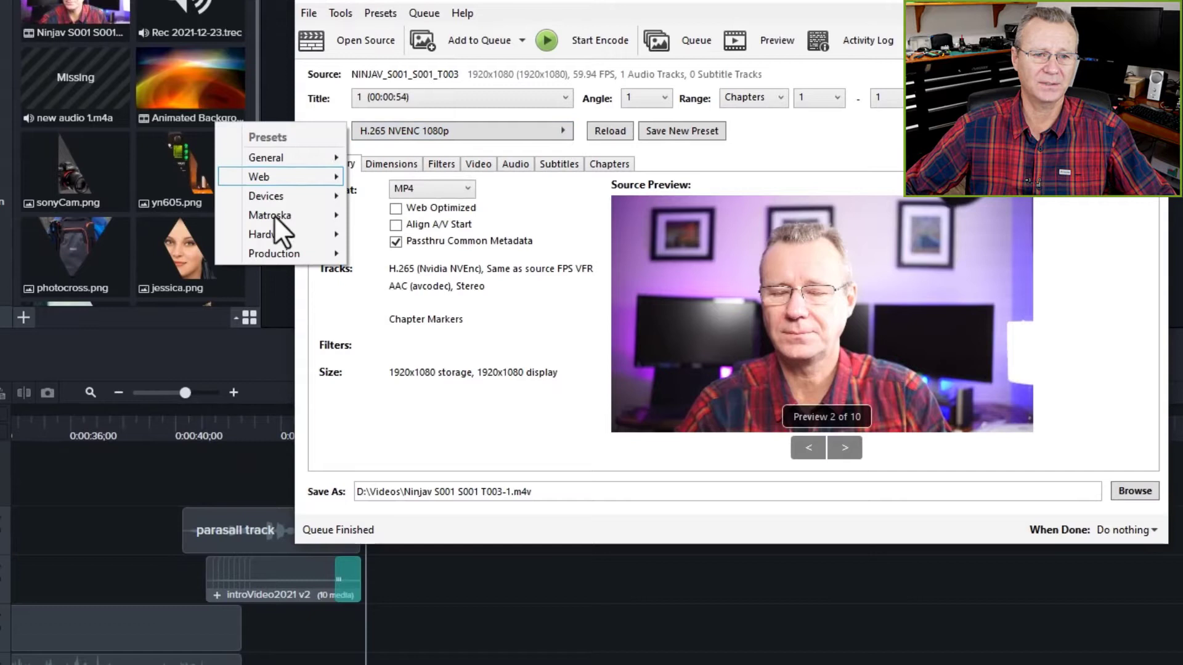
{"action": "mouse_move", "coordinate": [271, 233]}
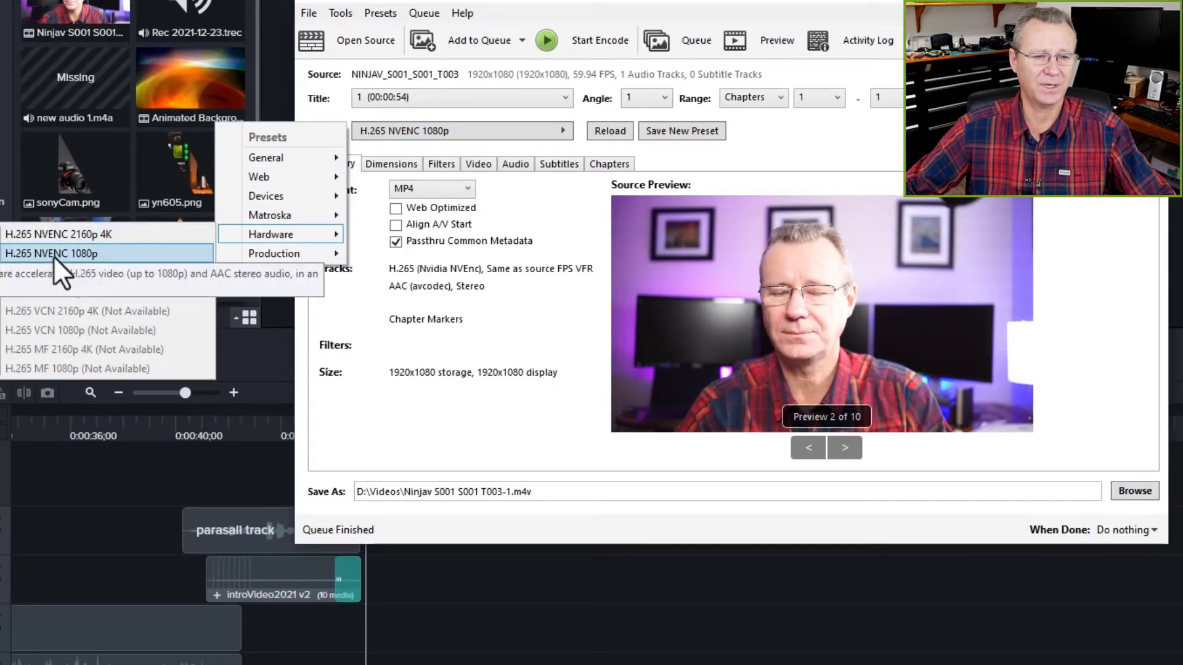
{"action": "left_click", "coordinate": [108, 252]}
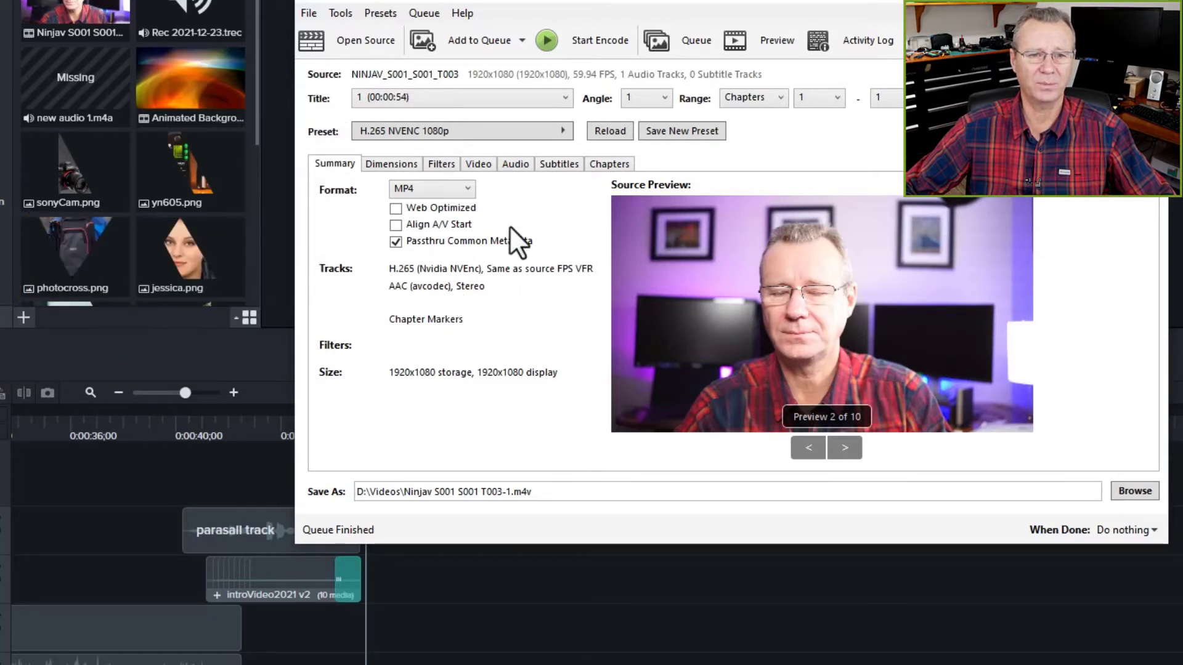
{"action": "left_click", "coordinate": [467, 186]}
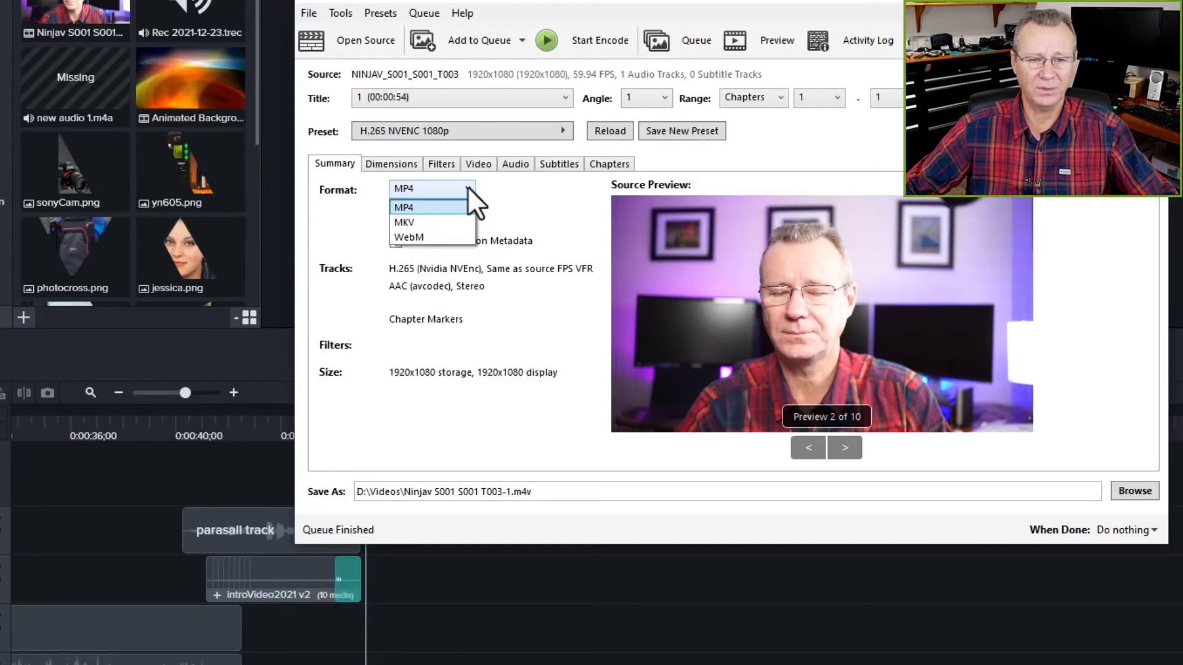
{"action": "left_click", "coordinate": [467, 186]}
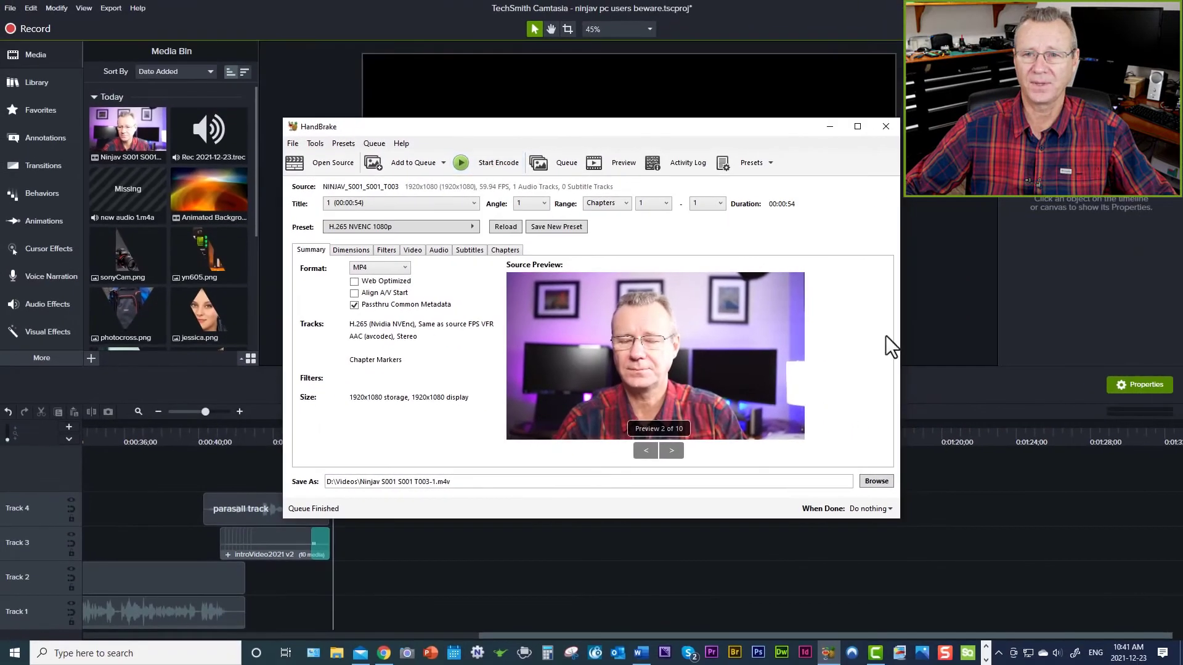
Step: Back in Camtasia, place the playhead just before 0:35 and preview the clip until about 0:38
{"action": "left_click", "coordinate": [830, 126]}
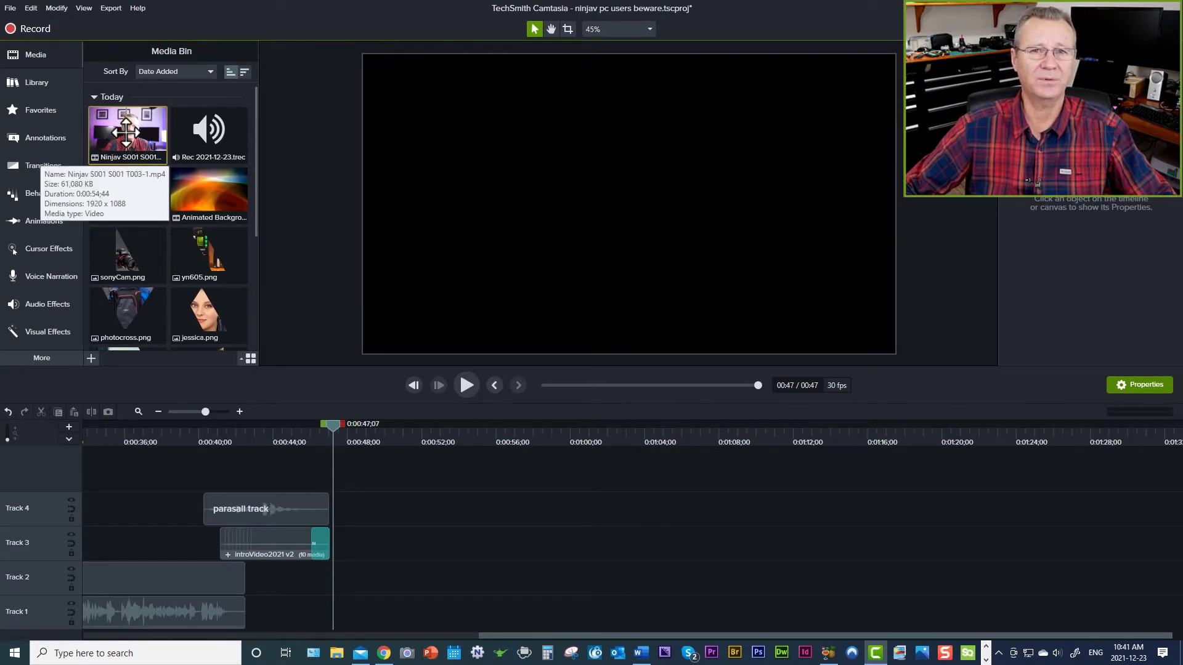
{"action": "left_click", "coordinate": [127, 435]}
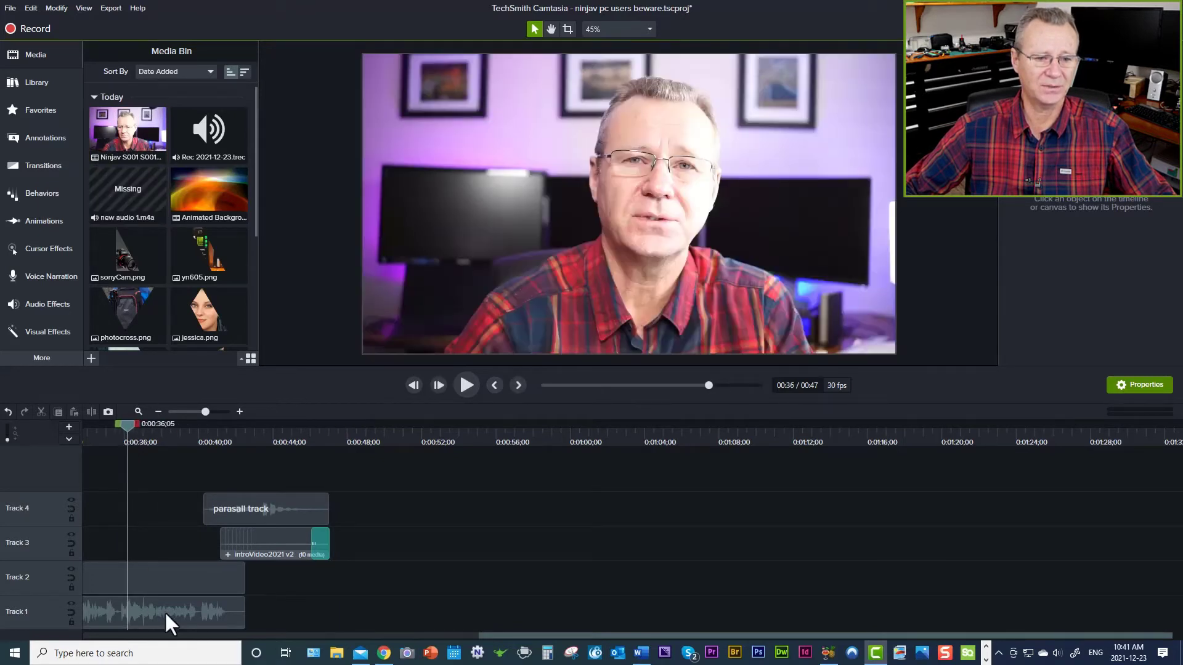
{"action": "left_click", "coordinate": [137, 434]}
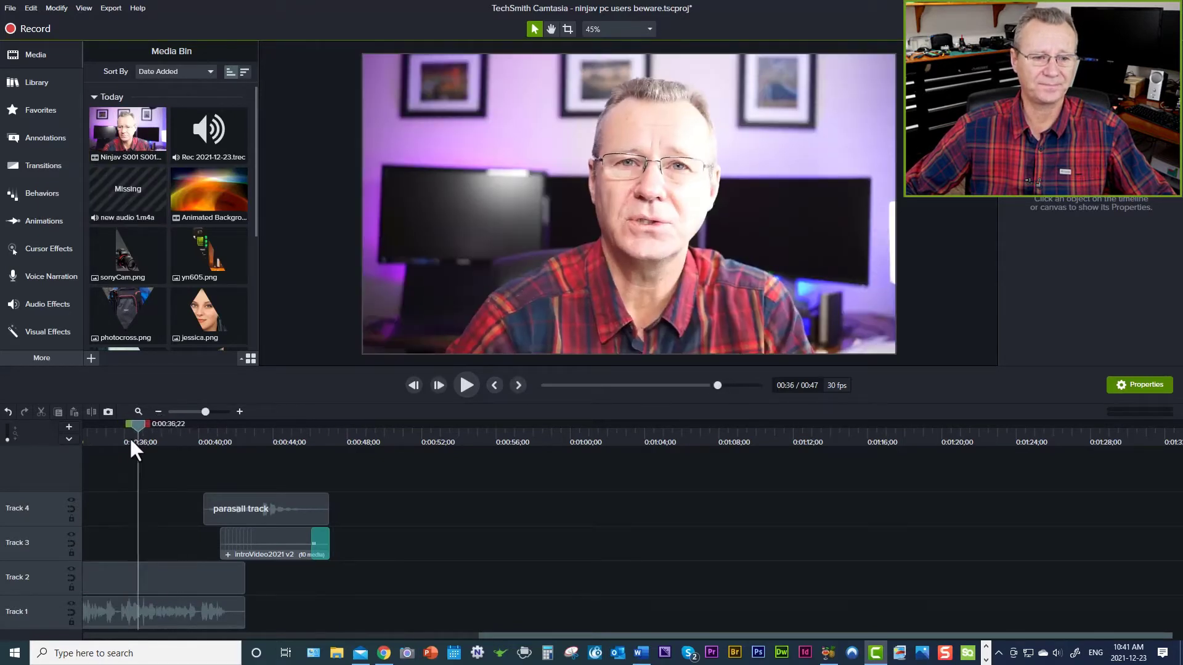
{"action": "left_click", "coordinate": [130, 439]}
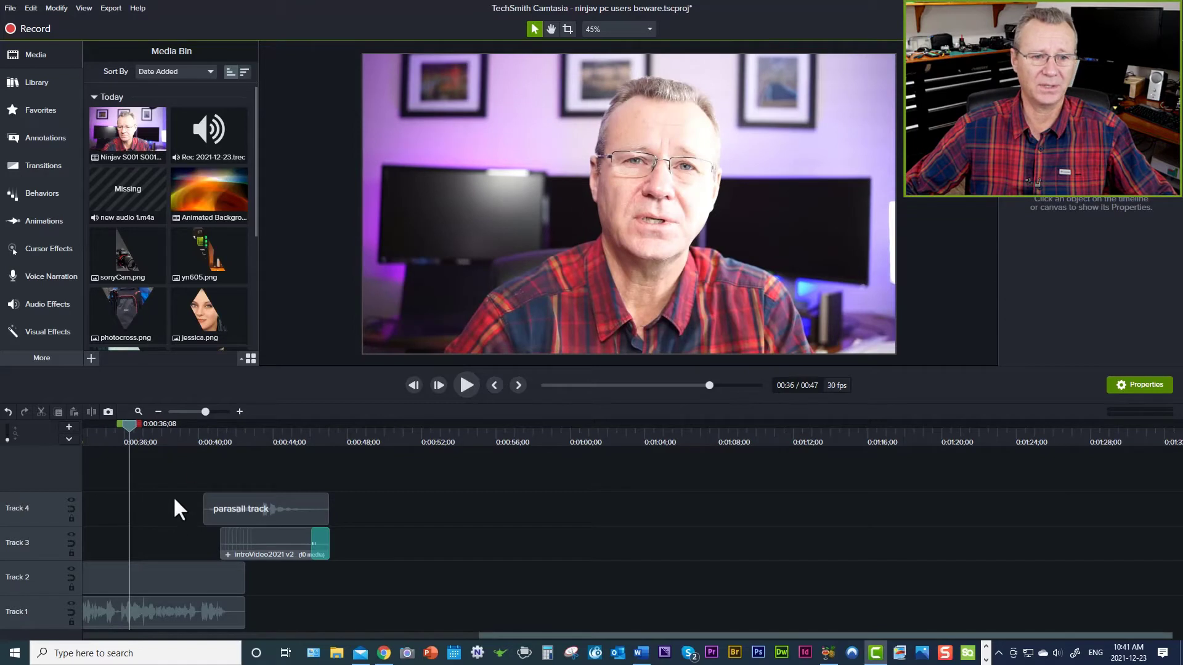
{"action": "left_click", "coordinate": [104, 427]}
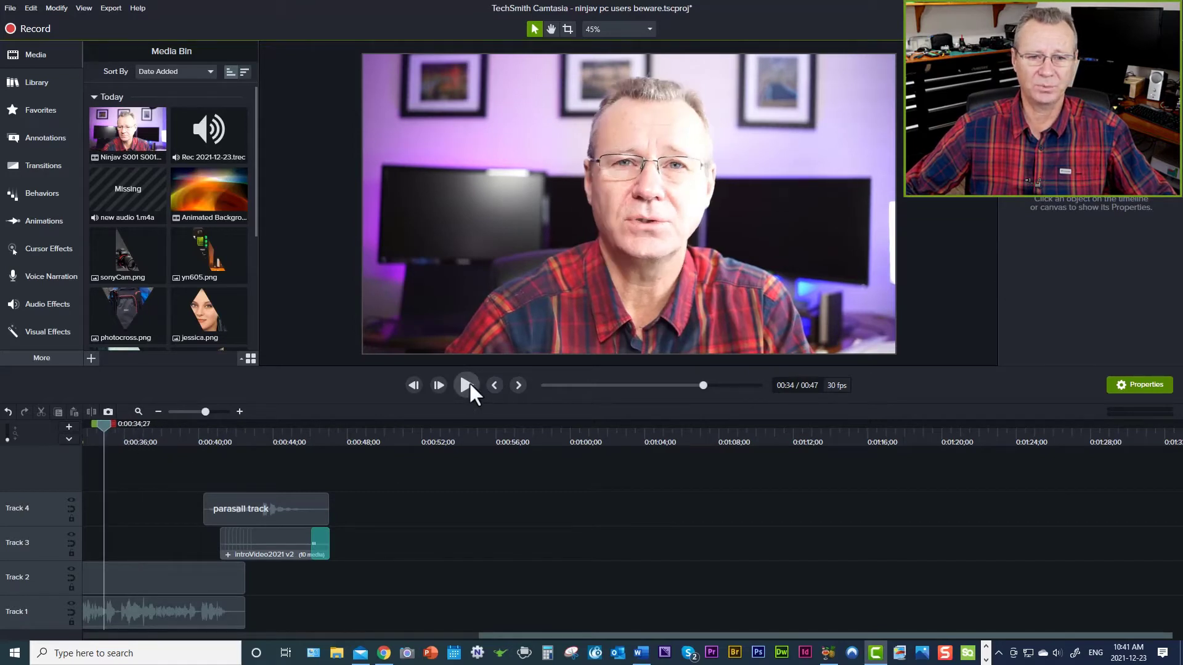
{"action": "left_click", "coordinate": [467, 384]}
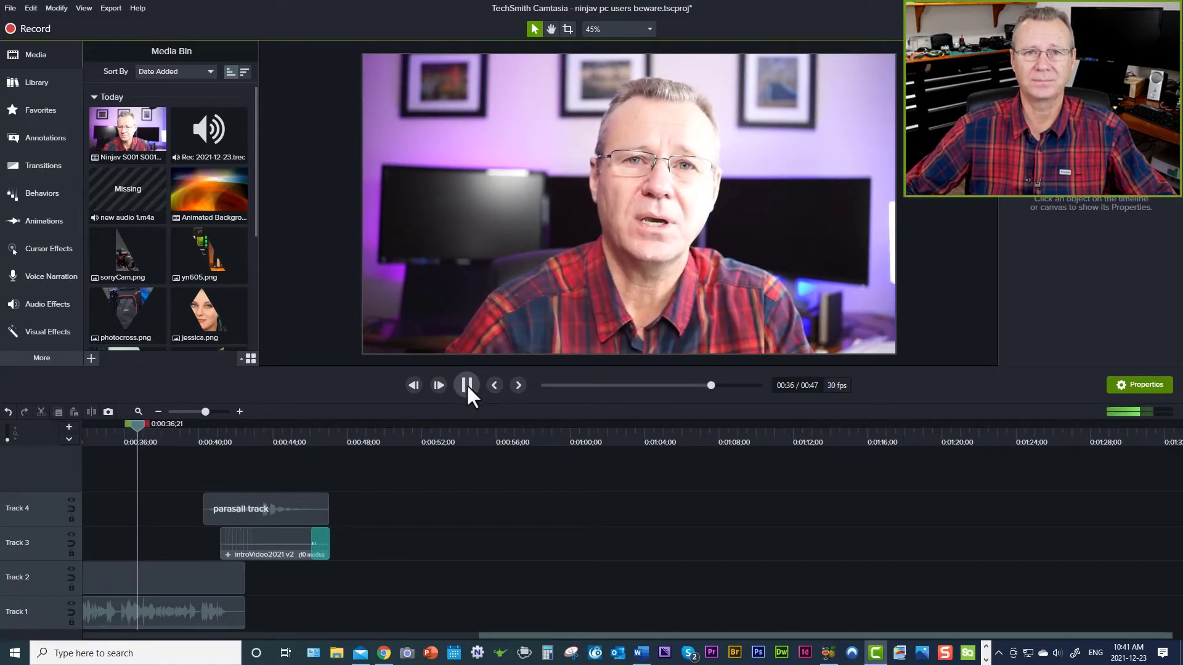
{"action": "left_click", "coordinate": [467, 384]}
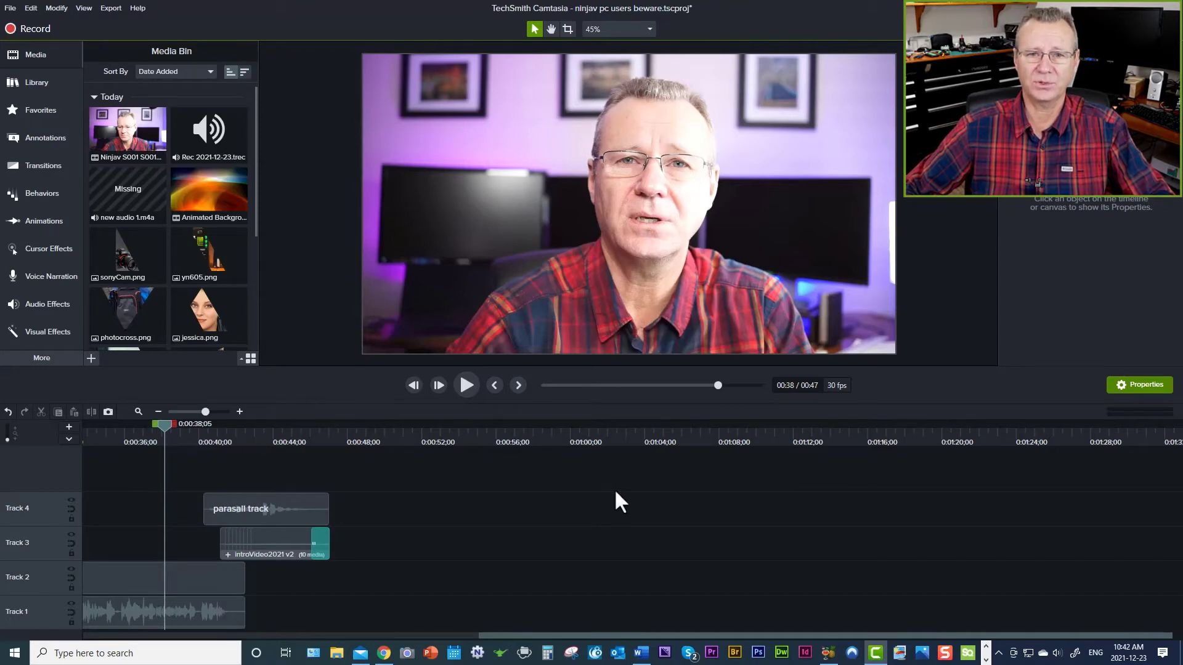
Step: In xplorer2, open the T003 MOV with Films & TV, dismiss the missing codec error, and go back
{"action": "key", "text": "alt+Tab"}
{"action": "left_click", "coordinate": [537, 349]}
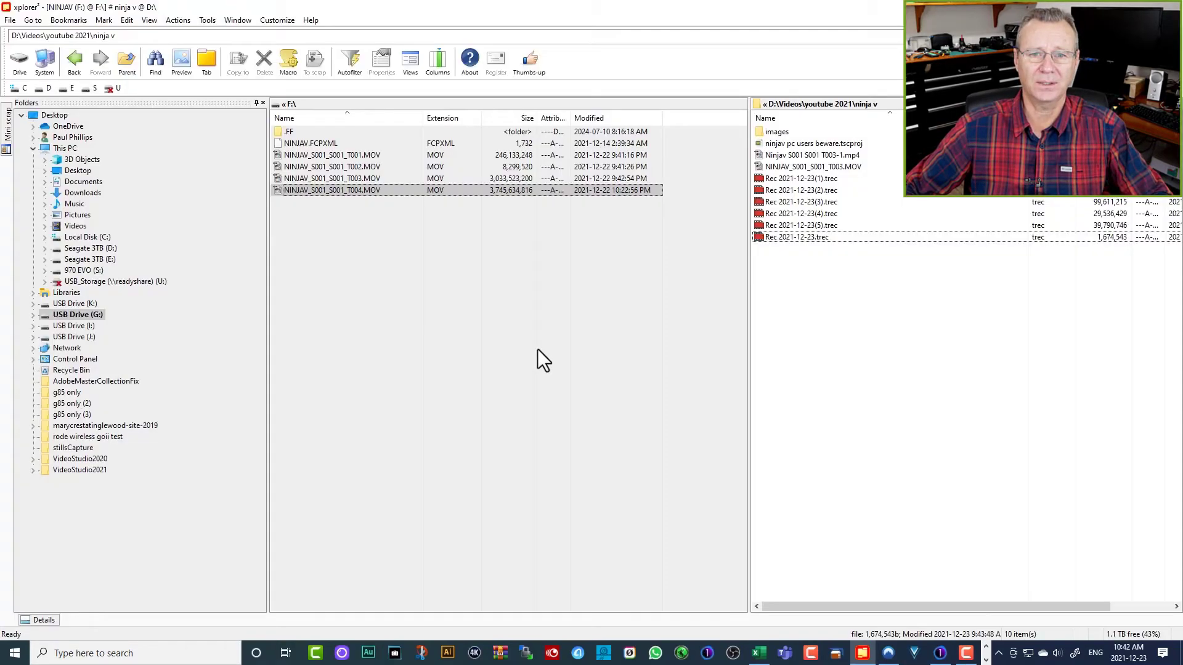
{"action": "right_click", "coordinate": [843, 167]}
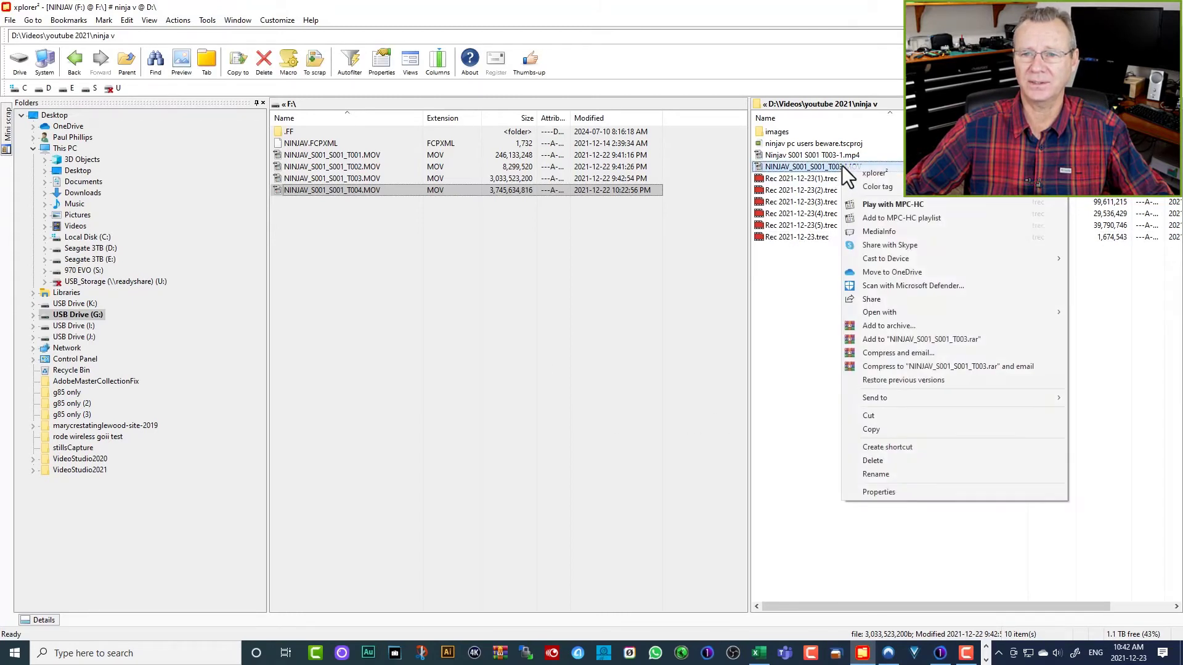
{"action": "mouse_move", "coordinate": [878, 311]}
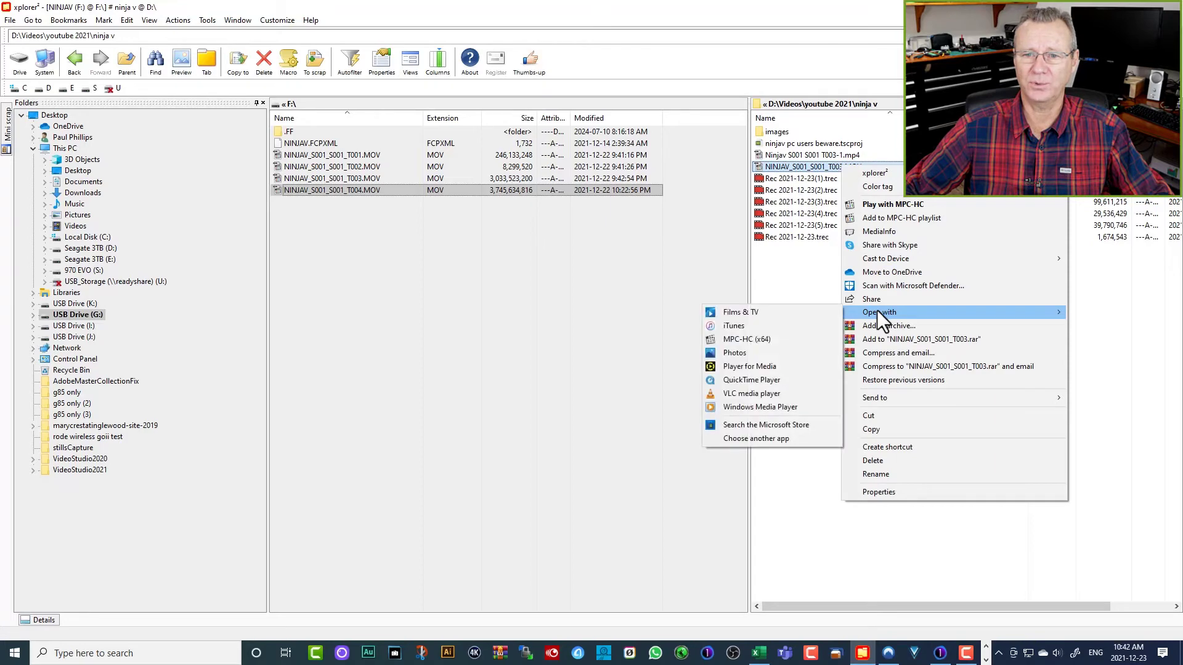
{"action": "left_click", "coordinate": [746, 313]}
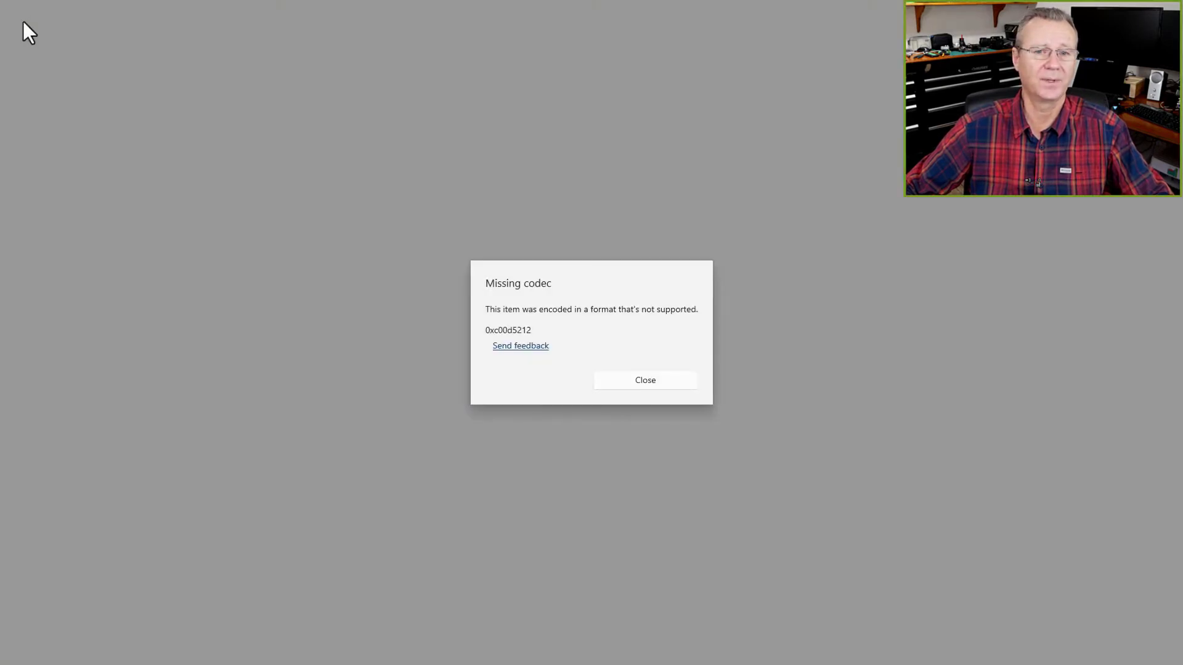
{"action": "left_click", "coordinate": [646, 383]}
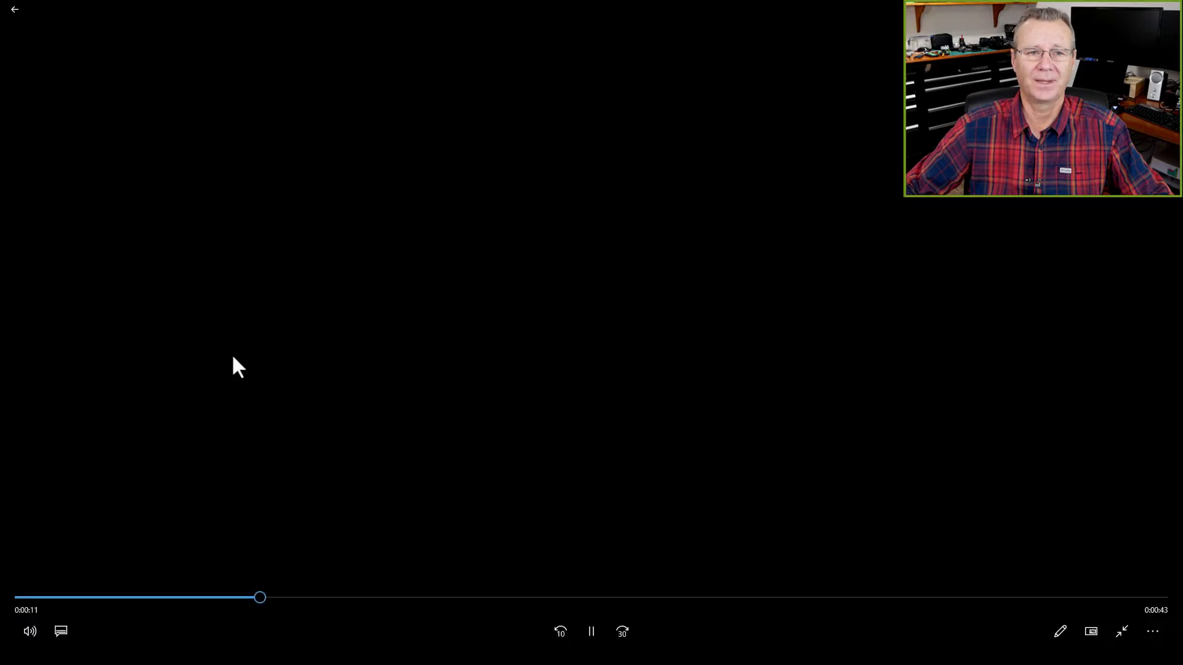
{"action": "left_click", "coordinate": [14, 10]}
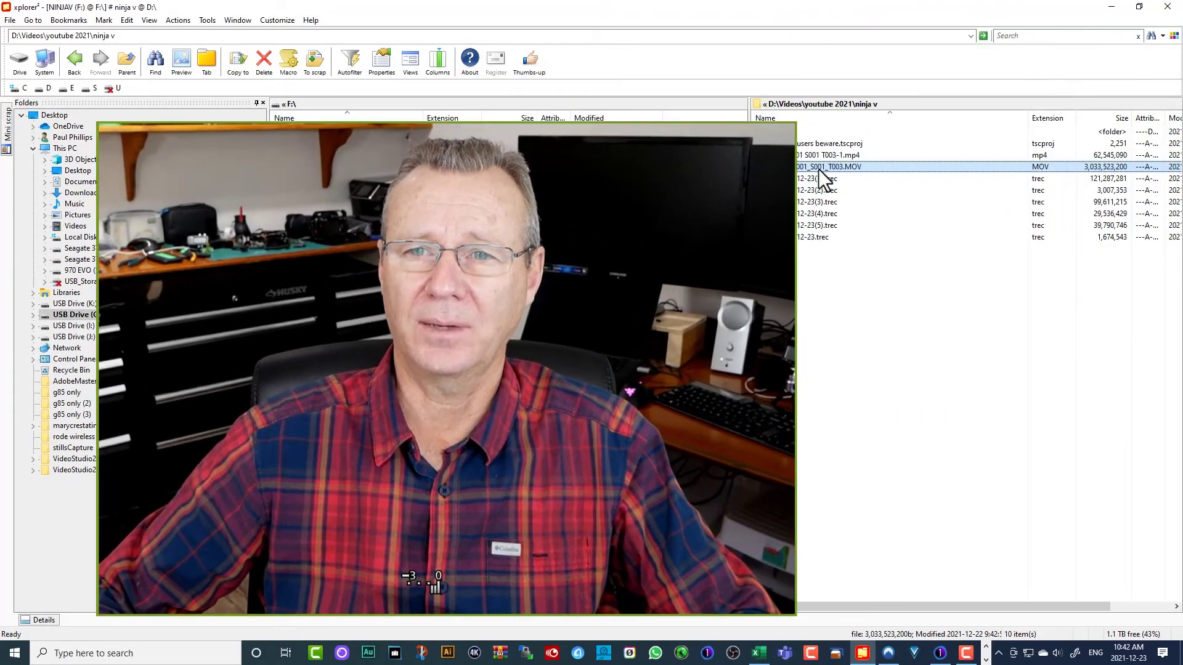
Step: Play the T003 MOV in QuickTime Player, declining the file-association prompt, then close the player
{"action": "right_click", "coordinate": [819, 169]}
{"action": "mouse_move", "coordinate": [856, 317]}
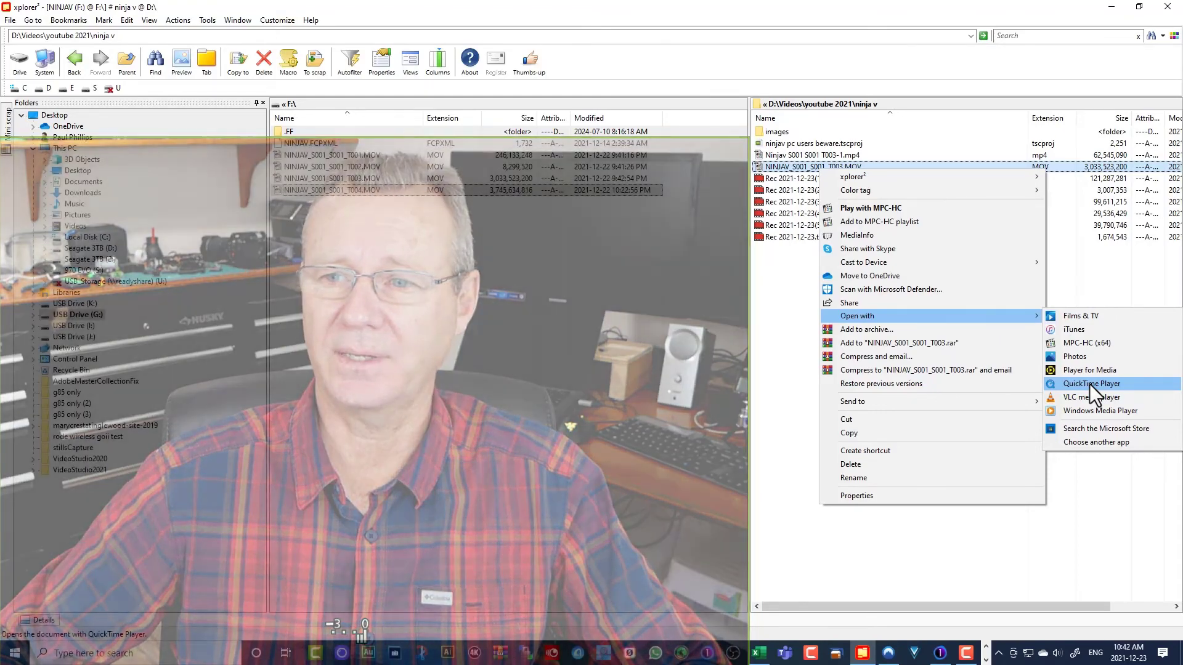
{"action": "left_click", "coordinate": [1089, 383]}
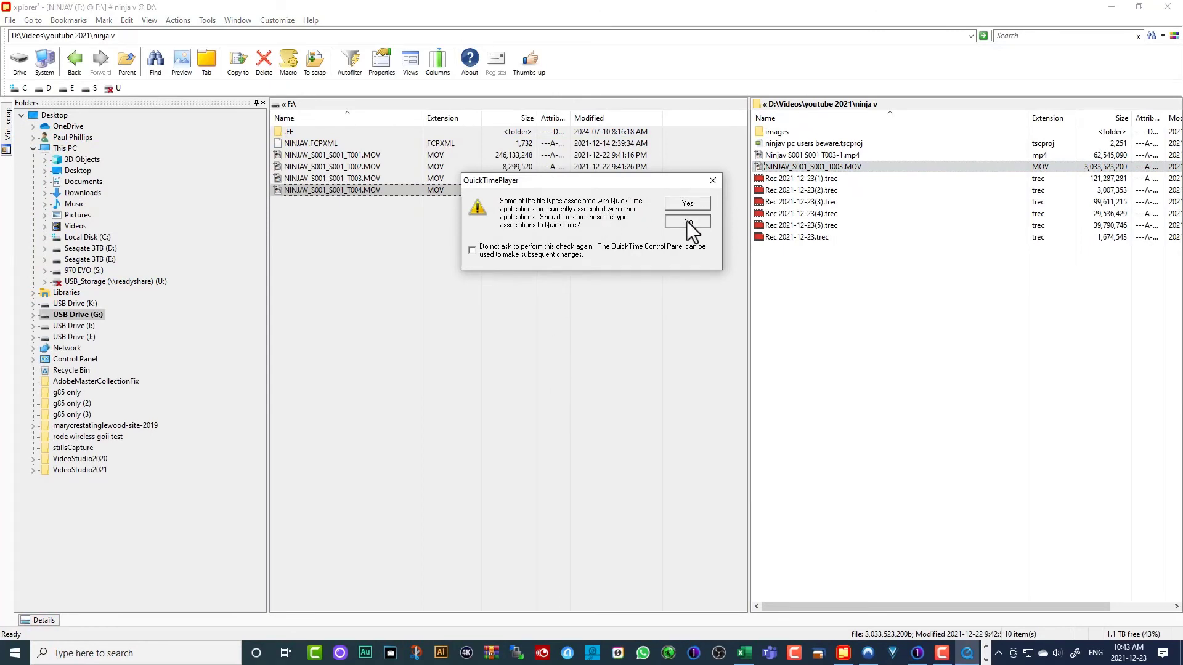
{"action": "left_click", "coordinate": [686, 221]}
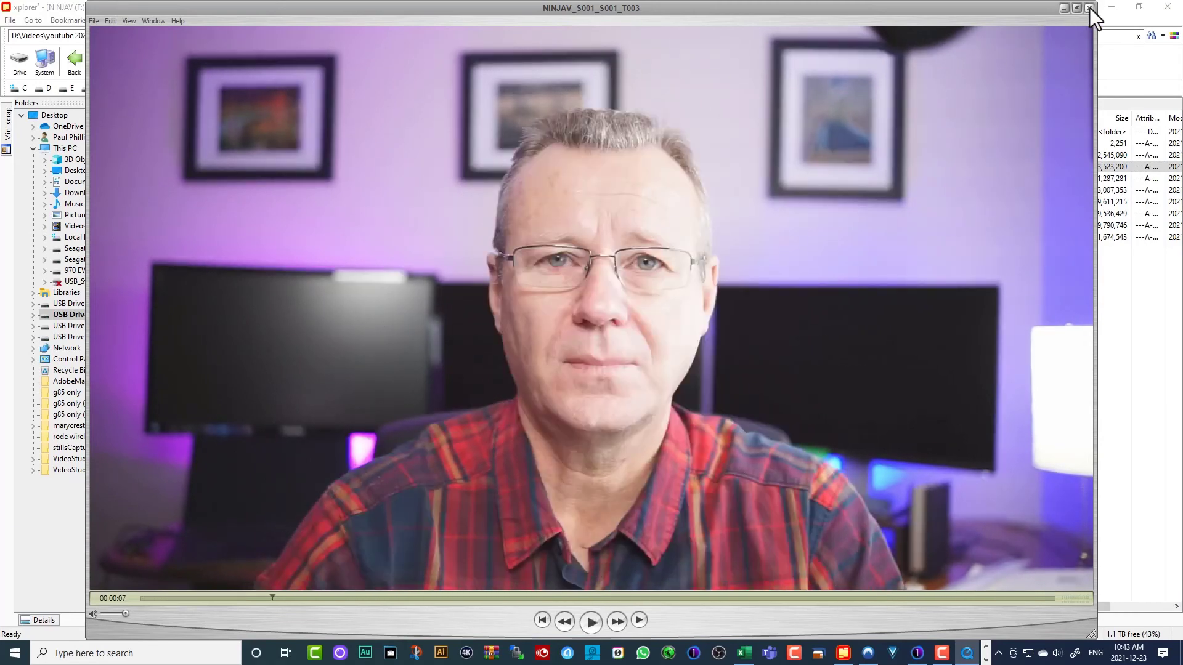
{"action": "left_click", "coordinate": [1089, 7]}
Step: Play the T003 MOV in MPC-HC (x64), then close the player window
{"action": "right_click", "coordinate": [844, 167]}
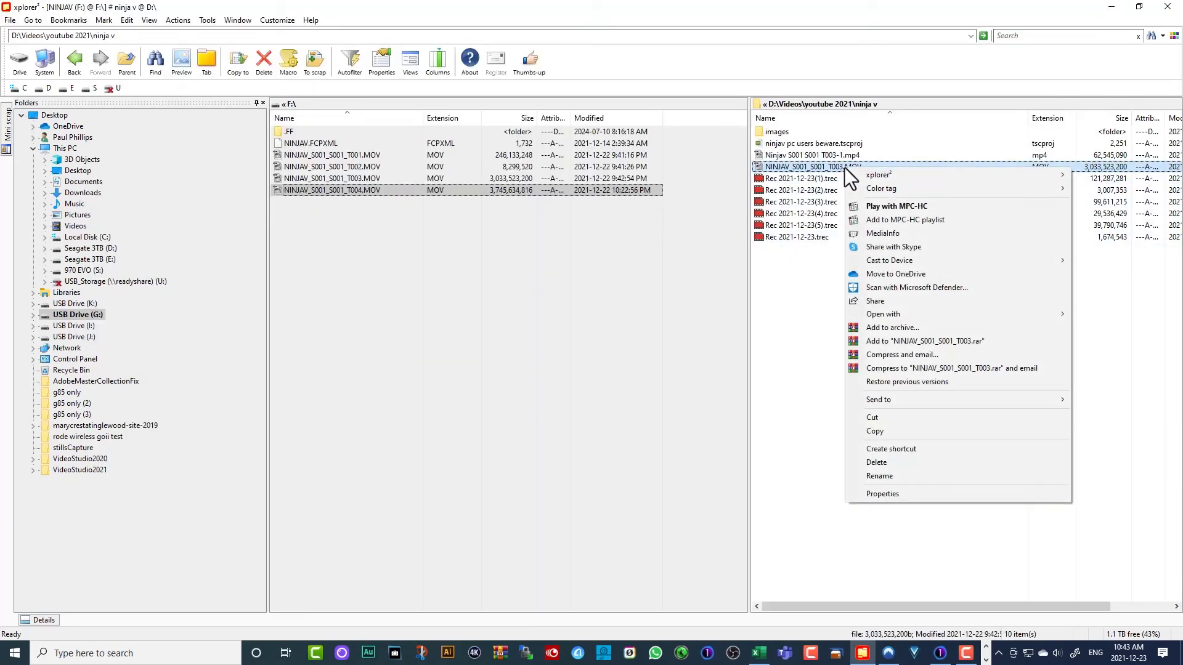
{"action": "mouse_move", "coordinate": [884, 315]}
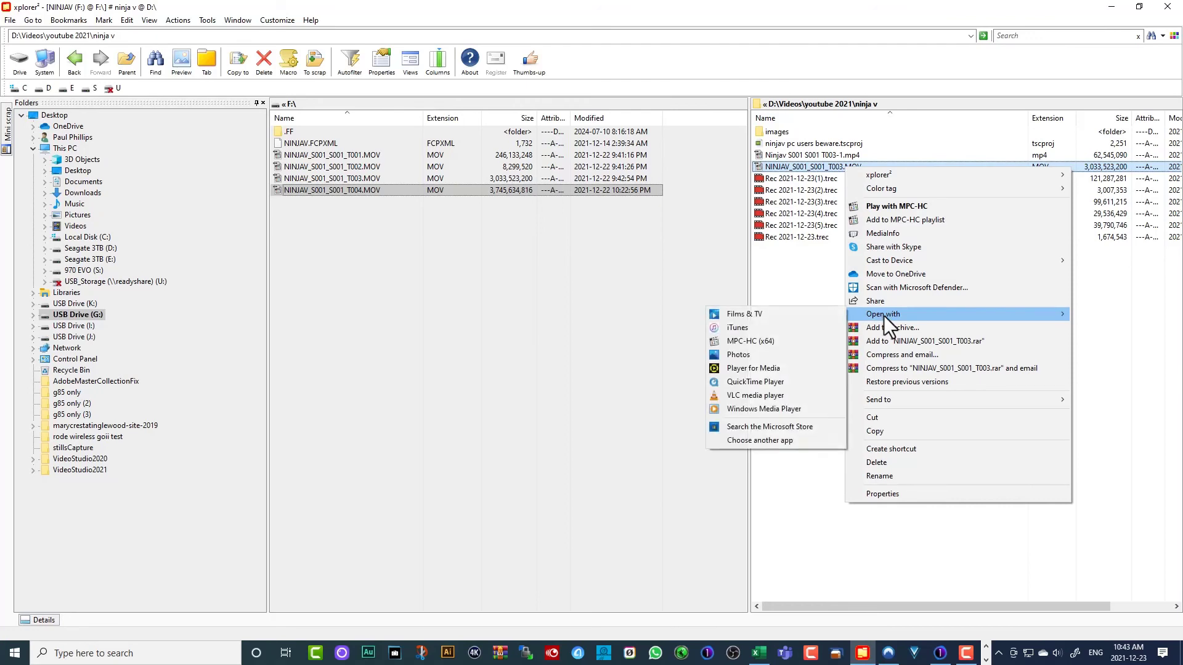
{"action": "left_click", "coordinate": [752, 342]}
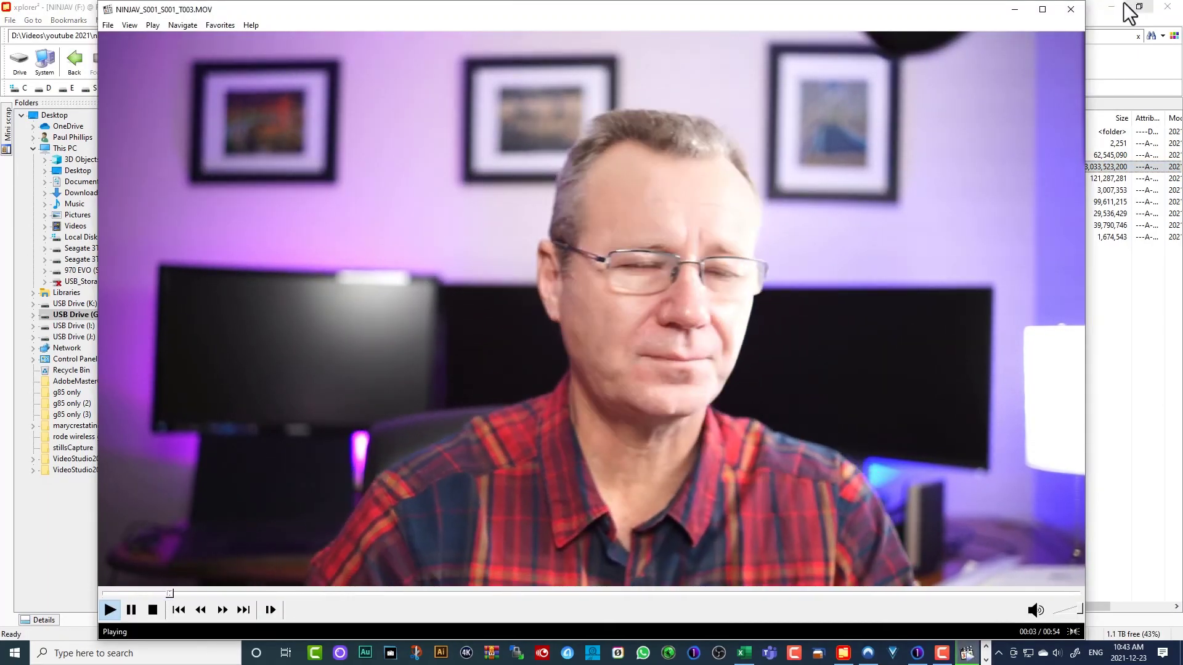
{"action": "left_click", "coordinate": [1071, 9]}
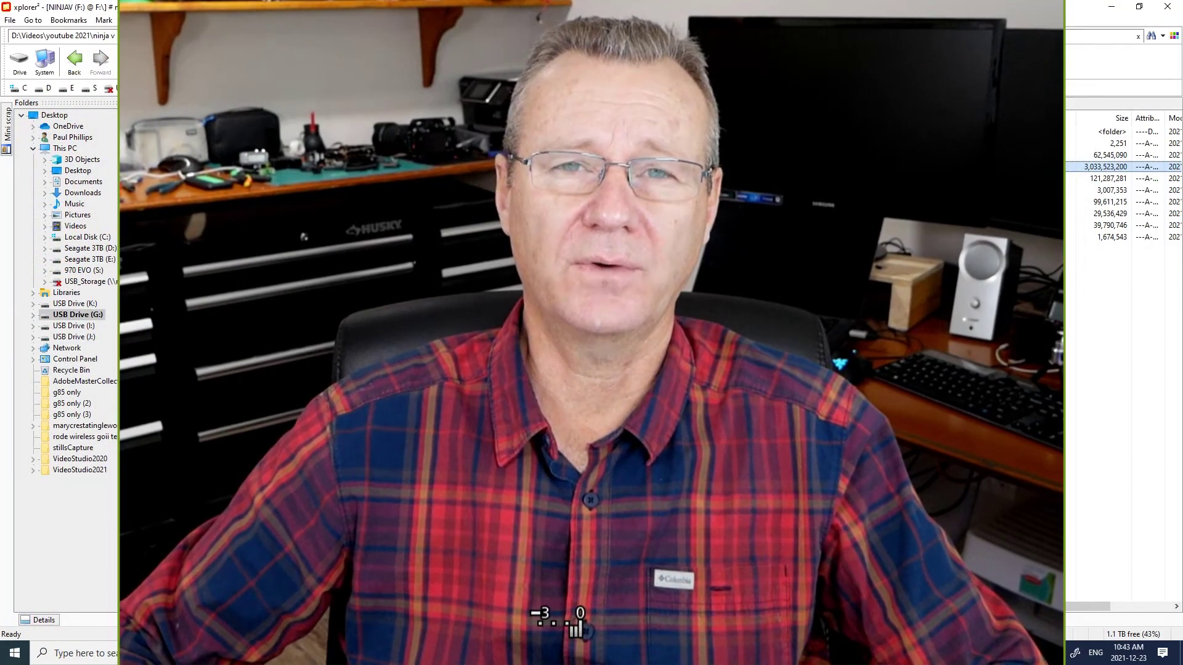